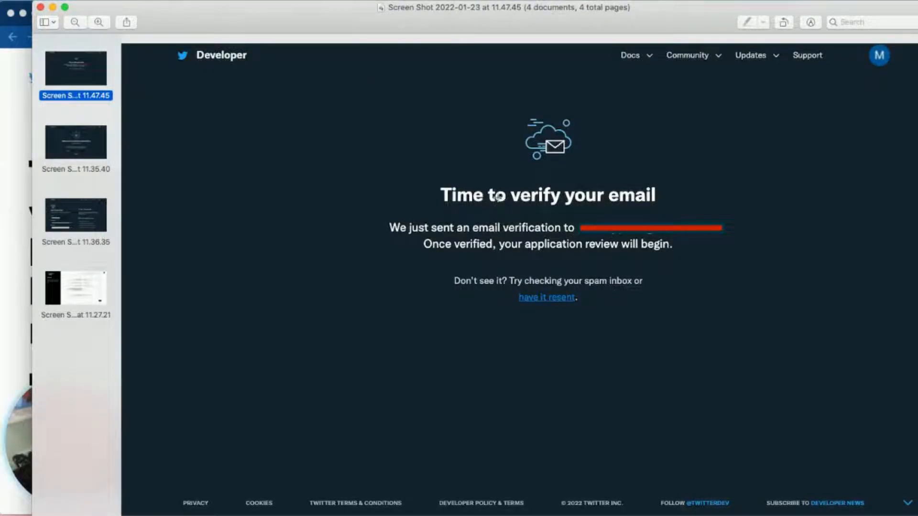
Display the 11.35.40 screenshot of the Twitter Developer Platform welcome page for FocusTweet.
click(96, 144)
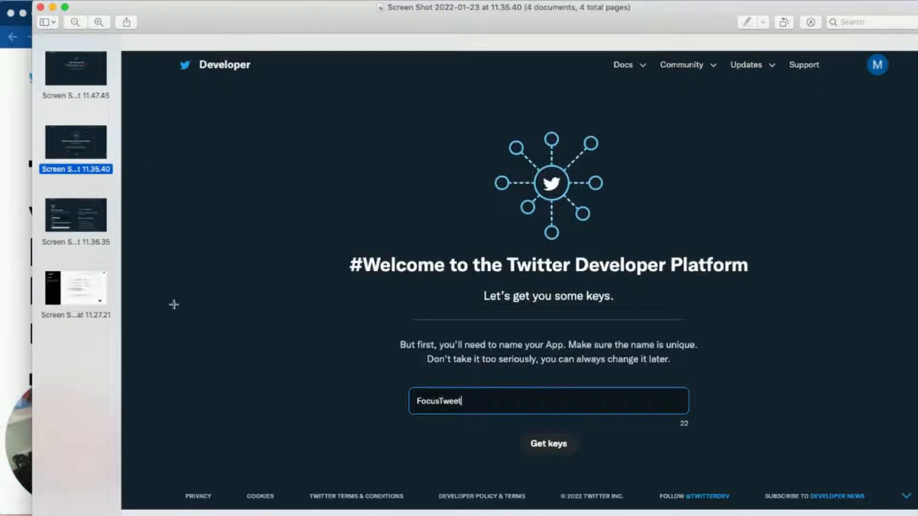
Show the 11.36.35 screenshot listing the API Key, API Key Secret and Bearer Token.
click(92, 287)
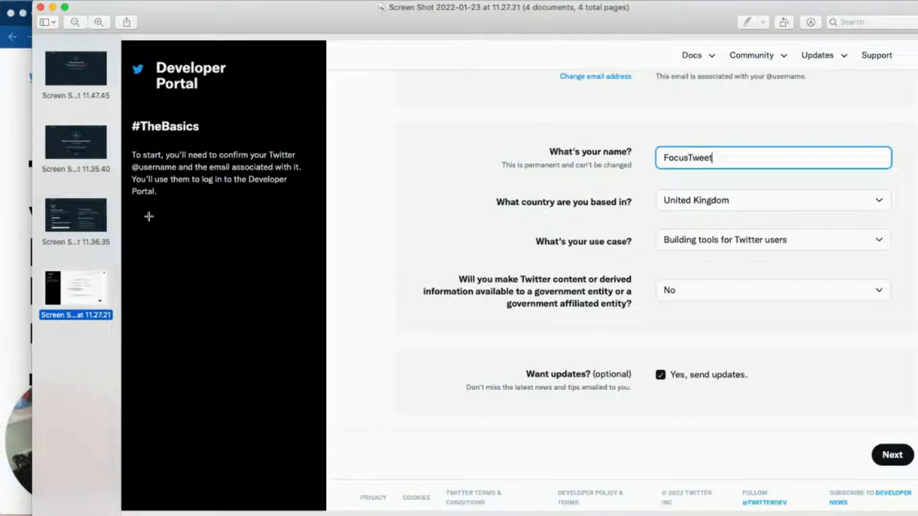
click(86, 219)
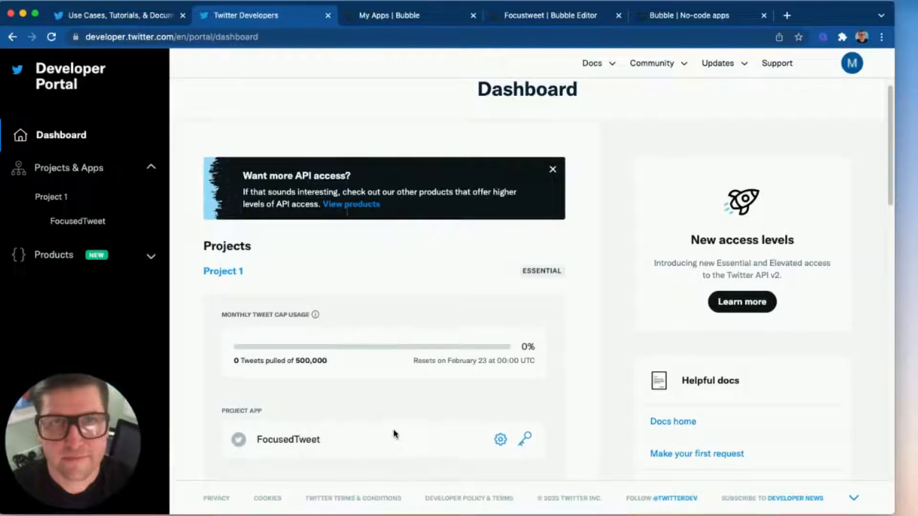
Open FocusedTweet's keys and tokens page, then go to Bubble's My apps list.
scroll(372, 401, down, 4)
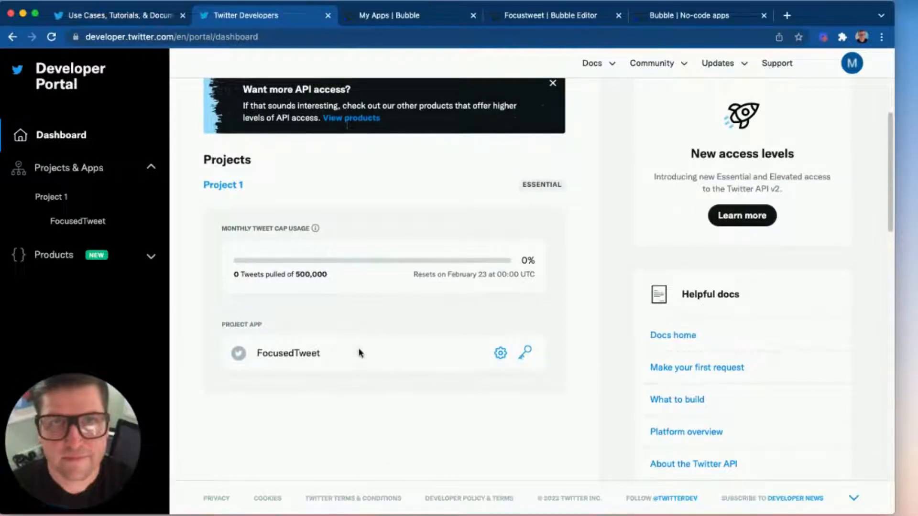
scroll(359, 354, up, 4)
scroll(362, 380, down, 3)
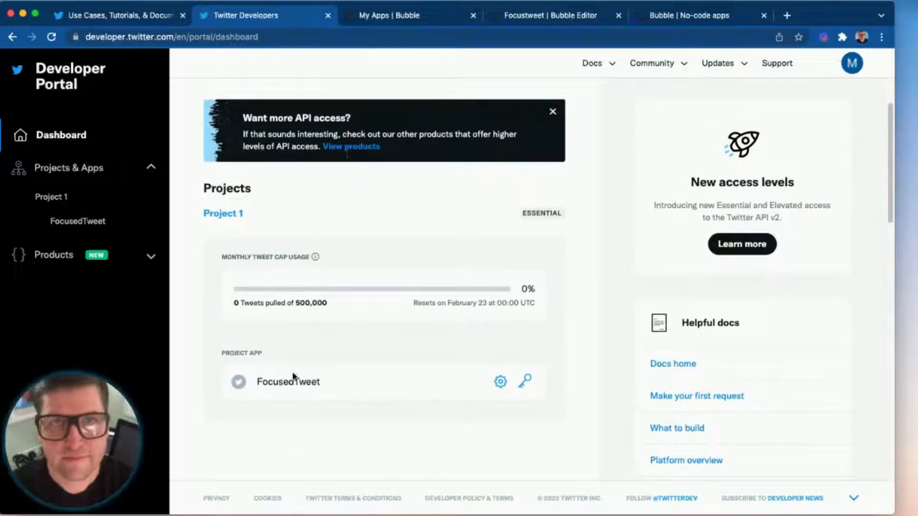
click(526, 382)
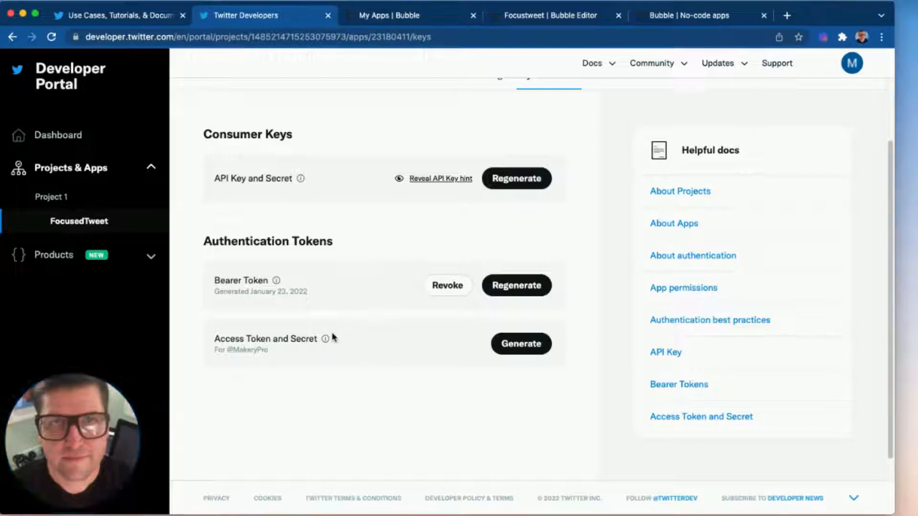
mouse_move(325, 339)
click(427, 18)
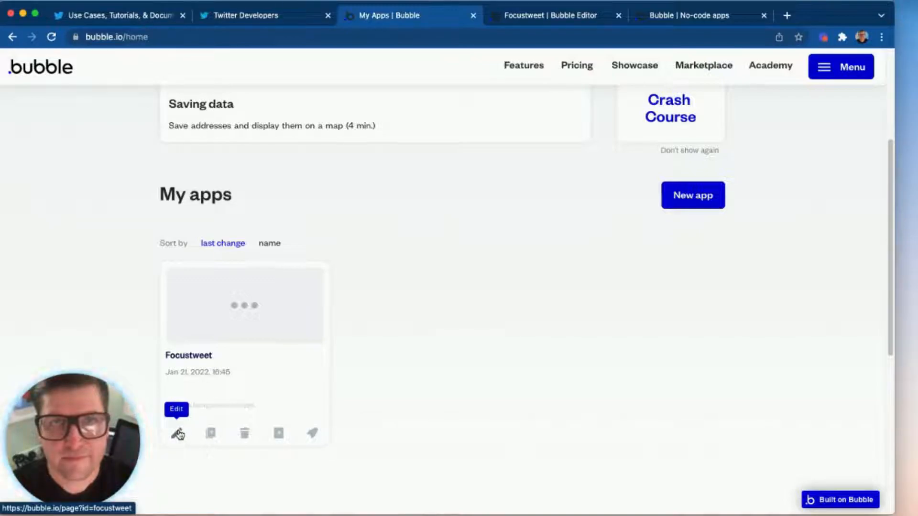
Open the Focustweet editor's installed Plugins page.
click(553, 16)
click(17, 87)
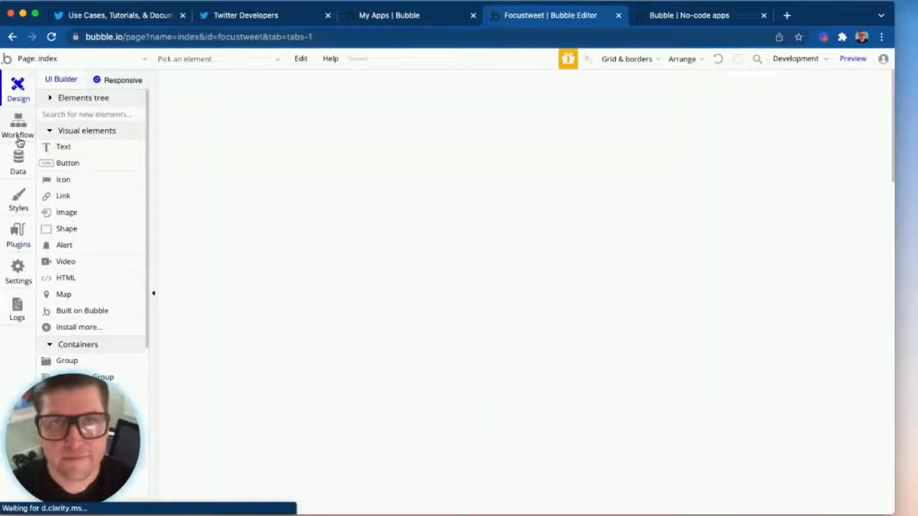
click(19, 126)
click(21, 168)
click(18, 200)
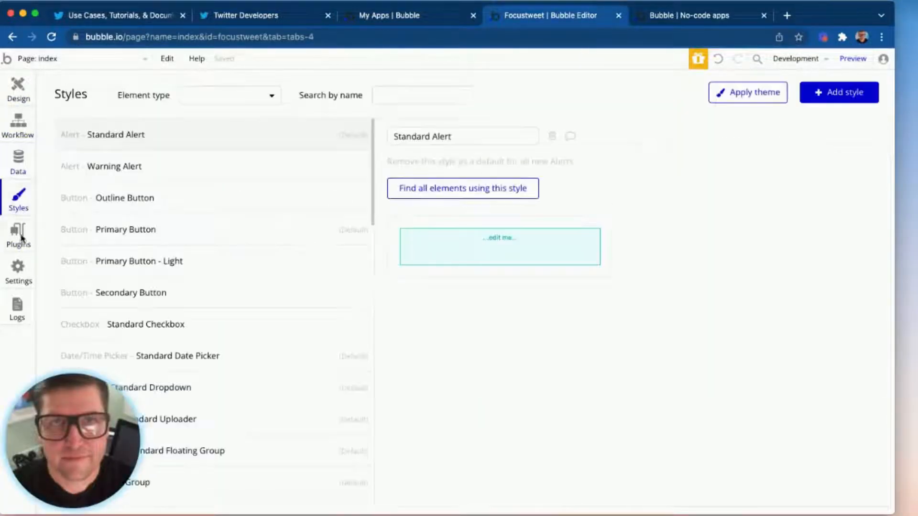
click(18, 233)
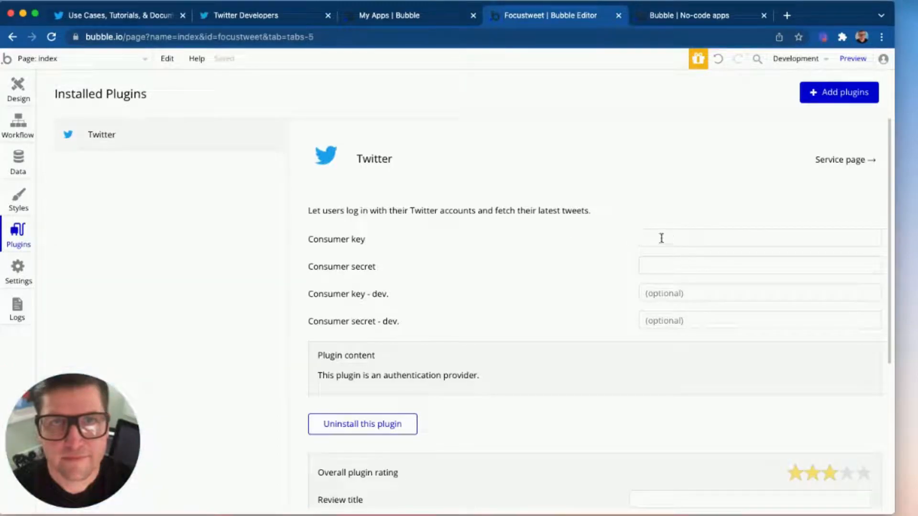
Paste the FocusedTweet API key and secret into the Twitter plugin's Consumer key and Consumer secret.
drag(915, 91, 251, 12)
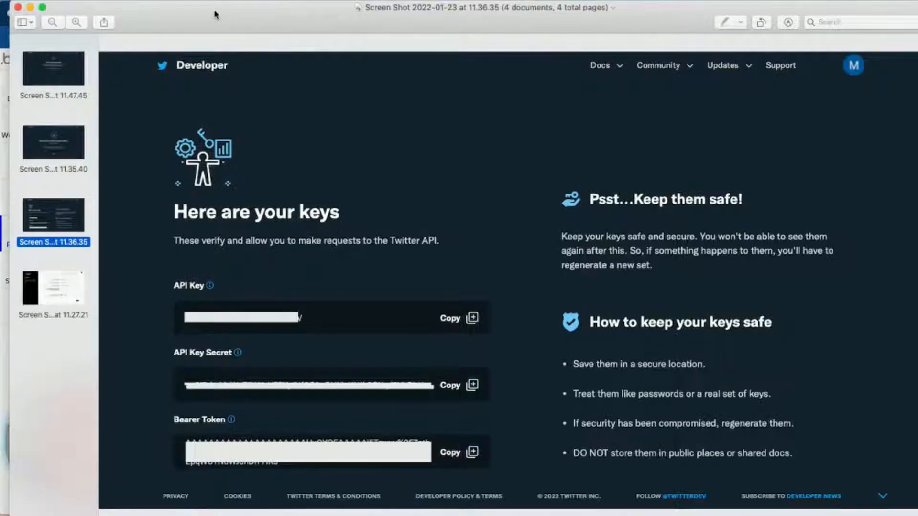
drag(215, 14, 915, 22)
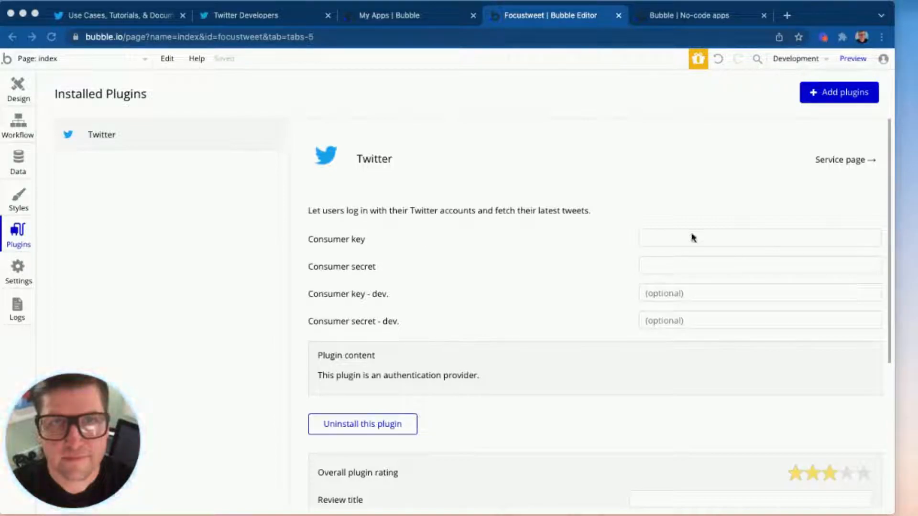
click(658, 242)
click(665, 236)
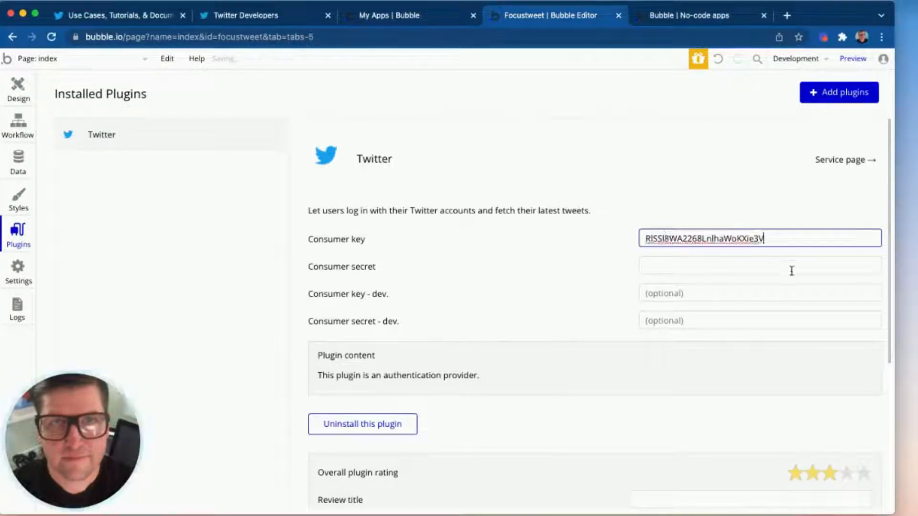
key(super+Tab)
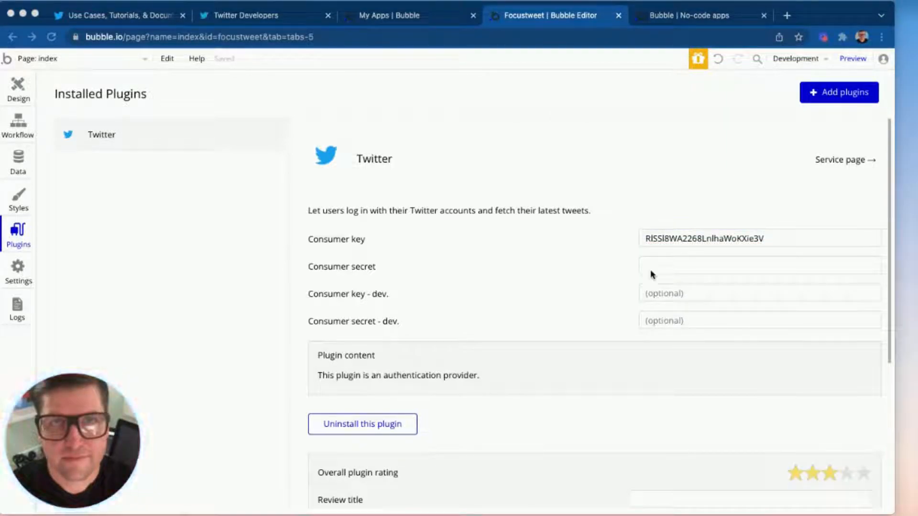
click(679, 265)
click(679, 264)
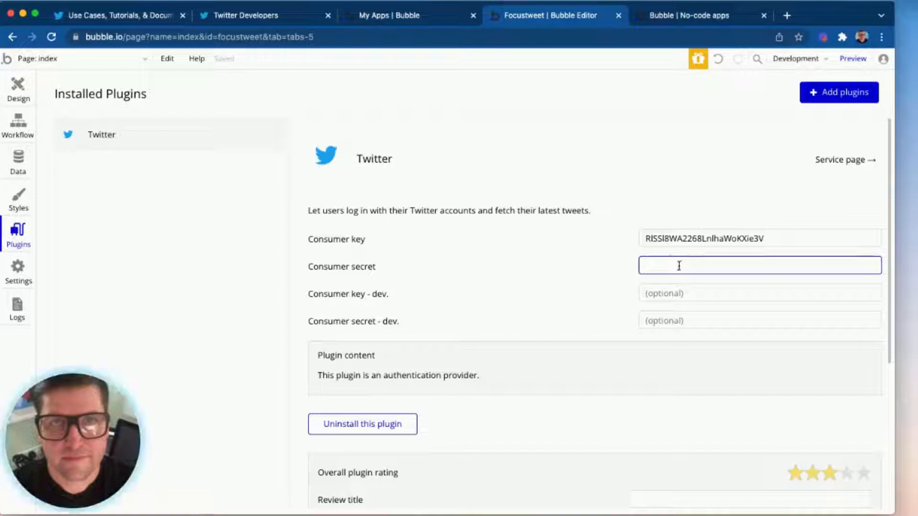
key(super+v)
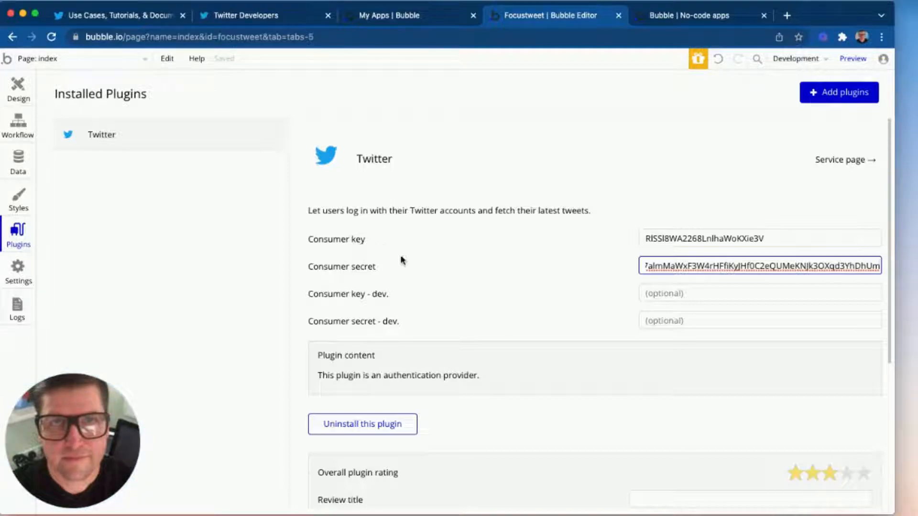
Copy the same consumer key and secret into the plugin's dev key and dev secret fields.
click(746, 240)
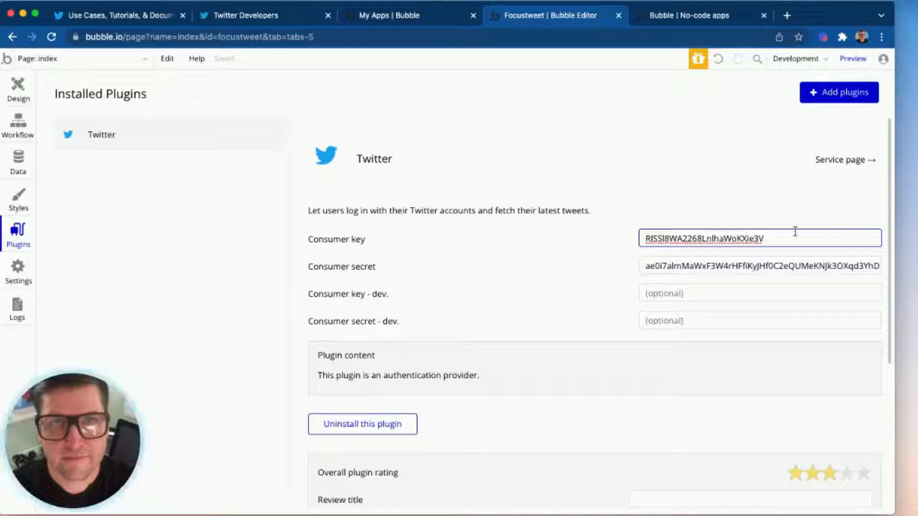
key(super+Tab)
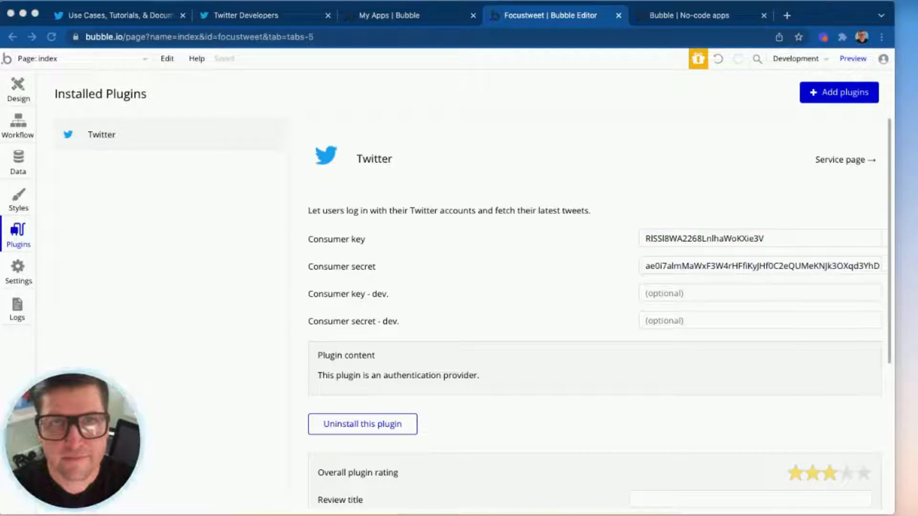
click(678, 292)
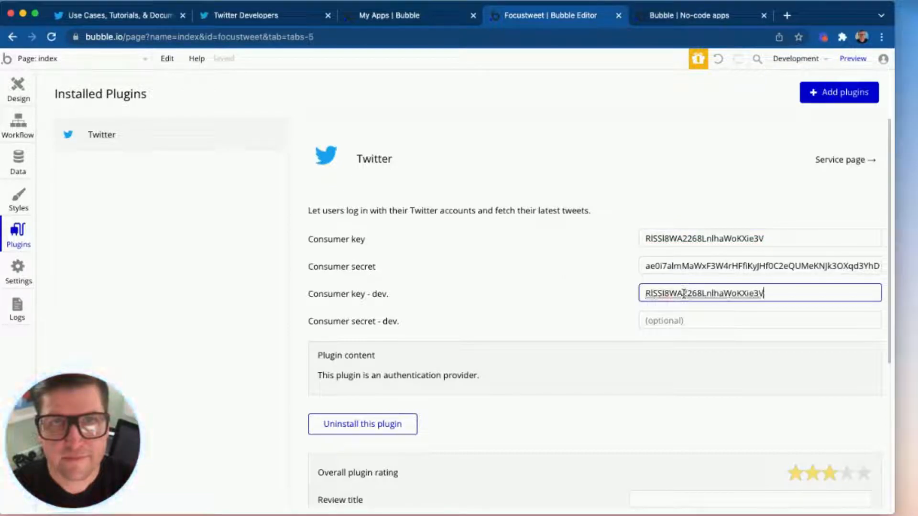
key(super+Tab)
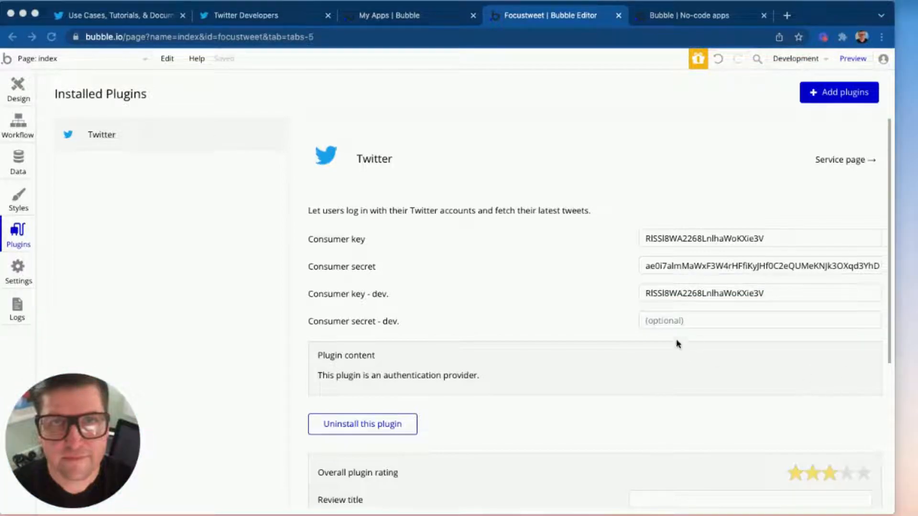
click(676, 320)
key(super+v)
click(591, 325)
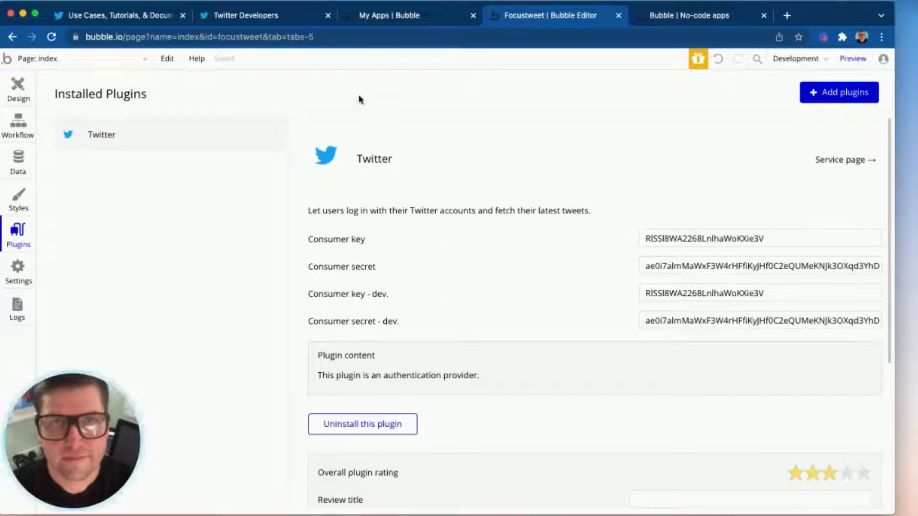
Open FocusedTweet's user authentication settings for editing in the Developer Portal.
click(275, 15)
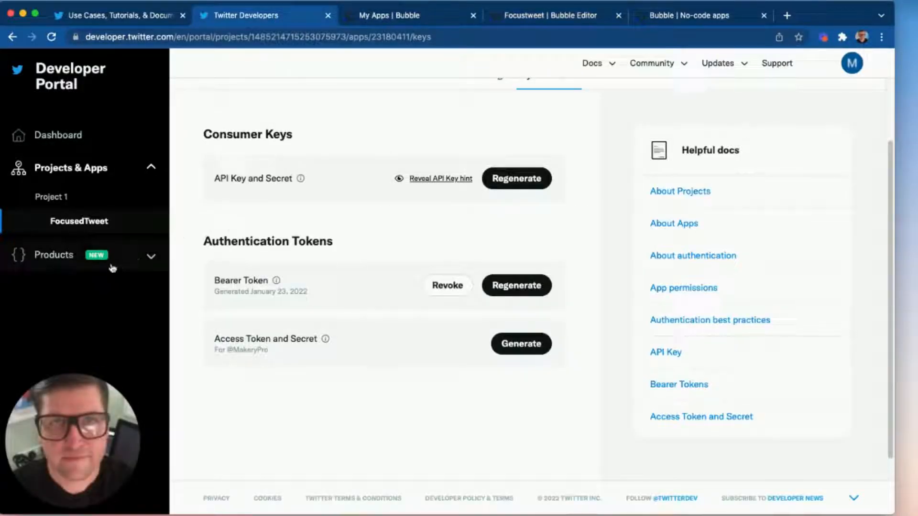
click(72, 221)
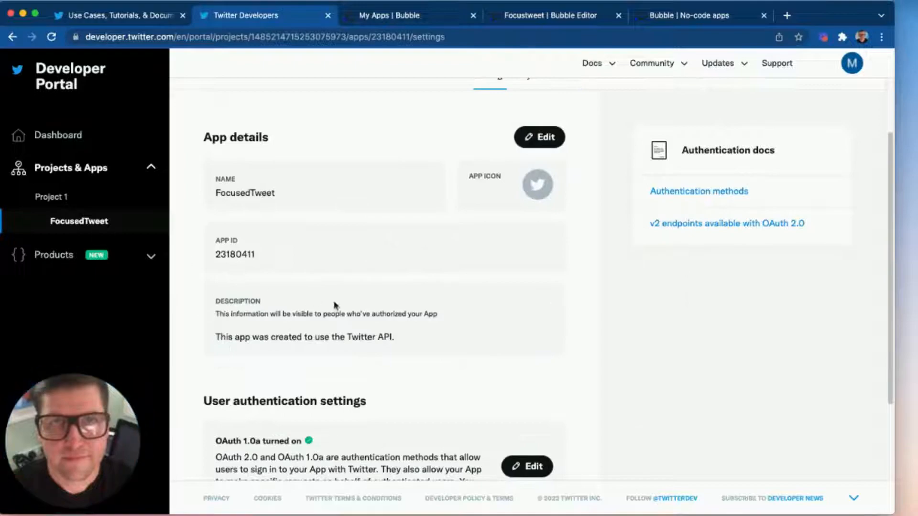
scroll(334, 306, down, 2)
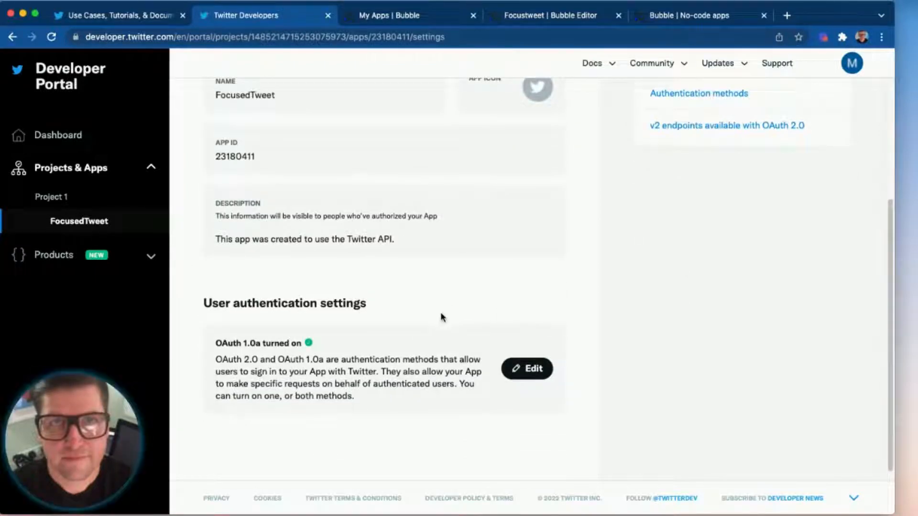
scroll(443, 315, up, 2)
scroll(446, 315, down, 2)
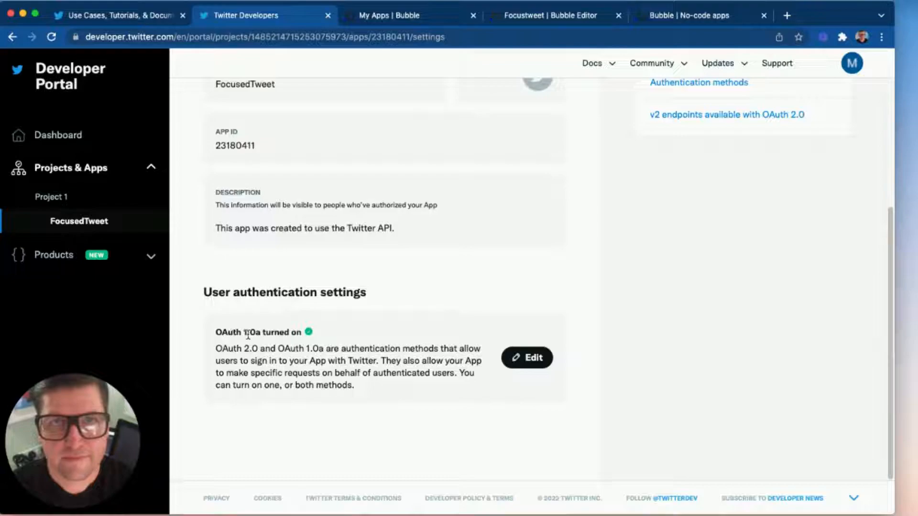
click(528, 358)
Switch on OAuth 1.0a and confirm the app permission is Read and write.
scroll(566, 318, up, 2)
scroll(565, 319, up, 1)
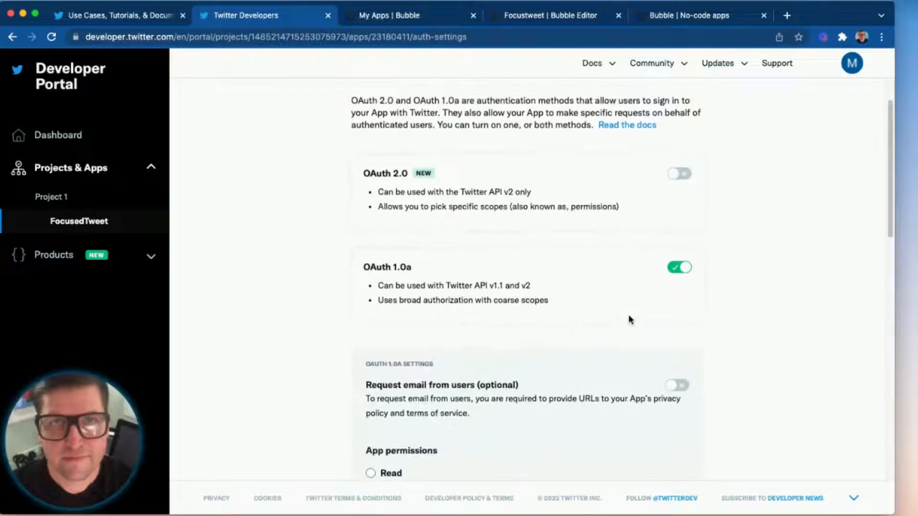
click(679, 267)
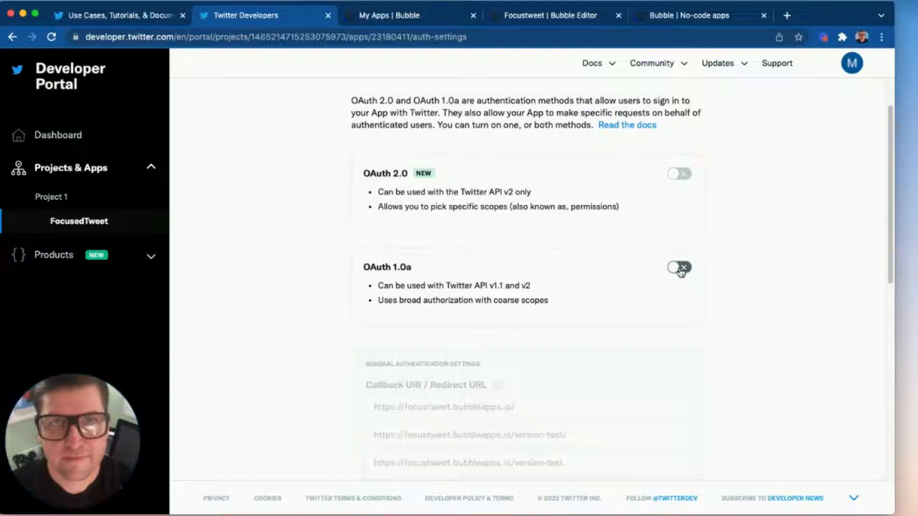
click(679, 267)
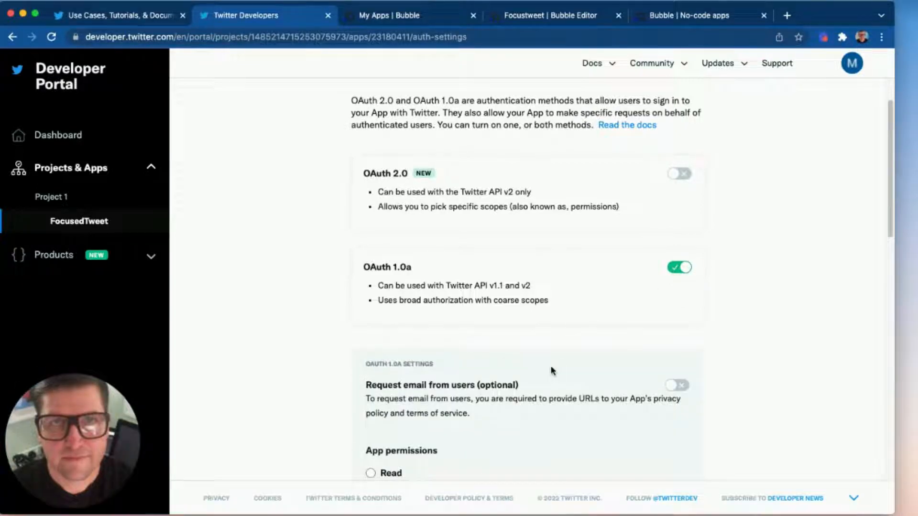
scroll(555, 368, down, 3)
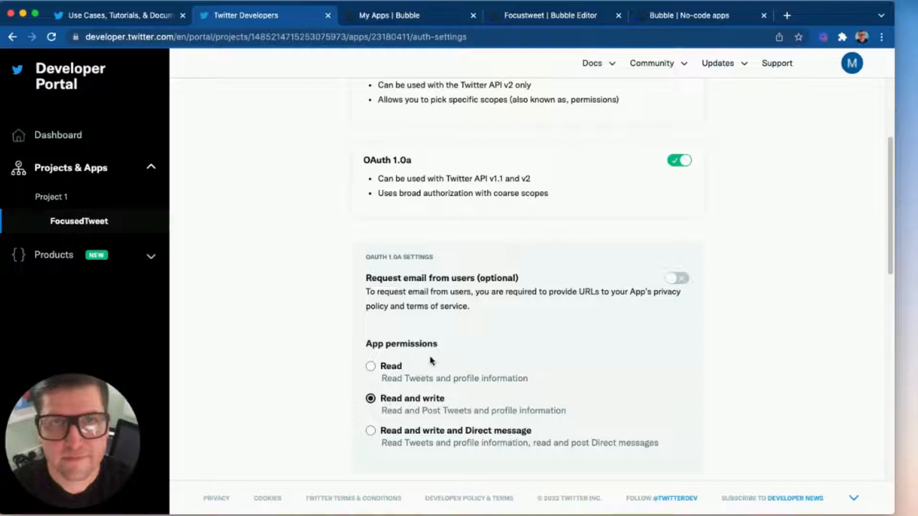
scroll(450, 388, down, 1)
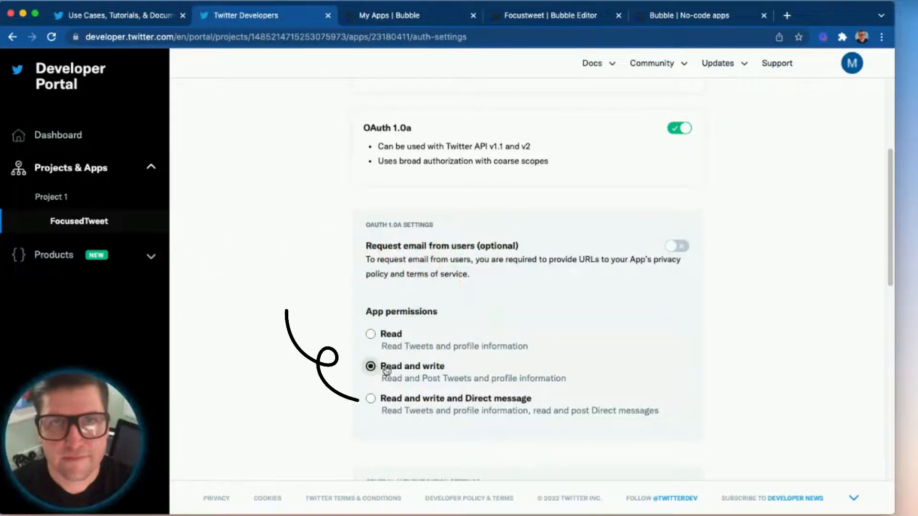
scroll(468, 372, down, 3)
scroll(467, 372, down, 3)
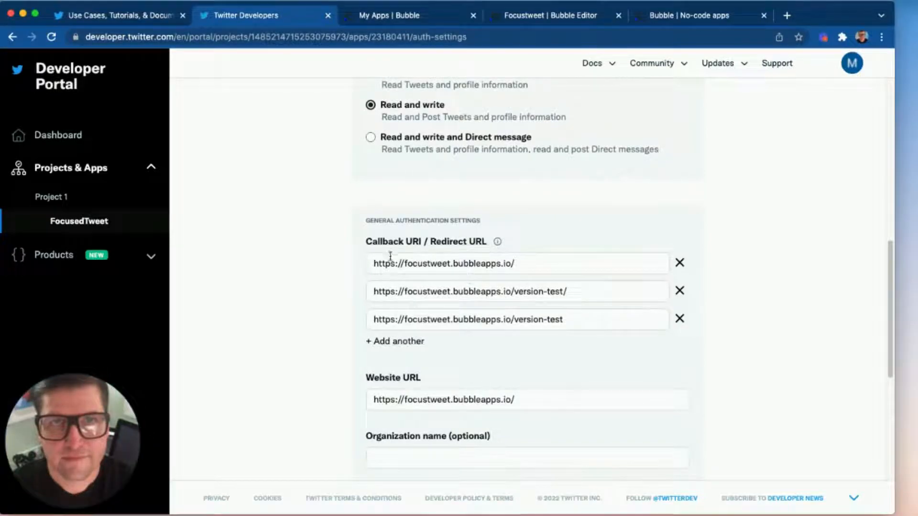
scroll(371, 261, down, 1)
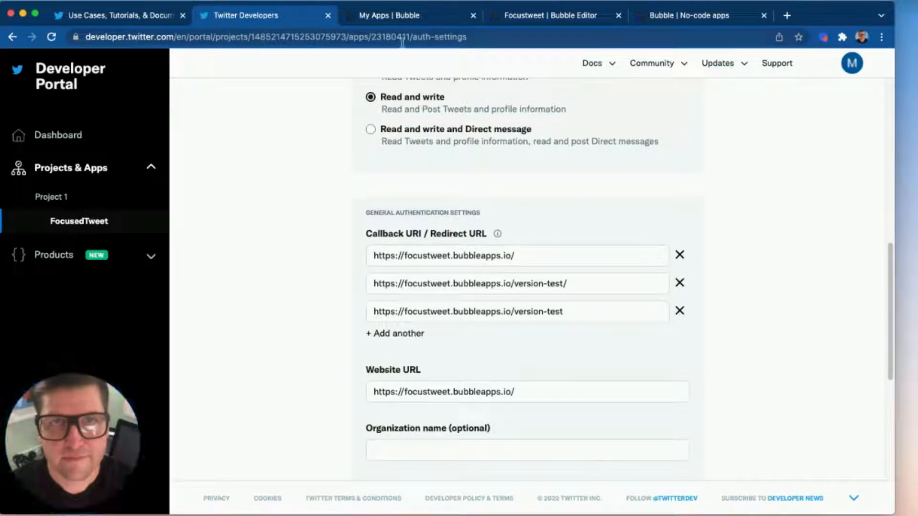
click(402, 16)
Reload the Focustweet version-test preview from the Bubble editor.
click(560, 16)
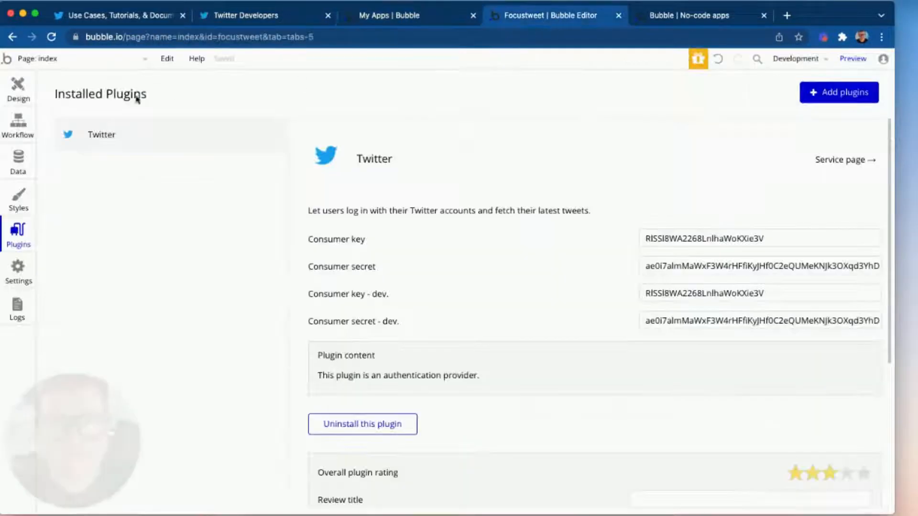
click(17, 90)
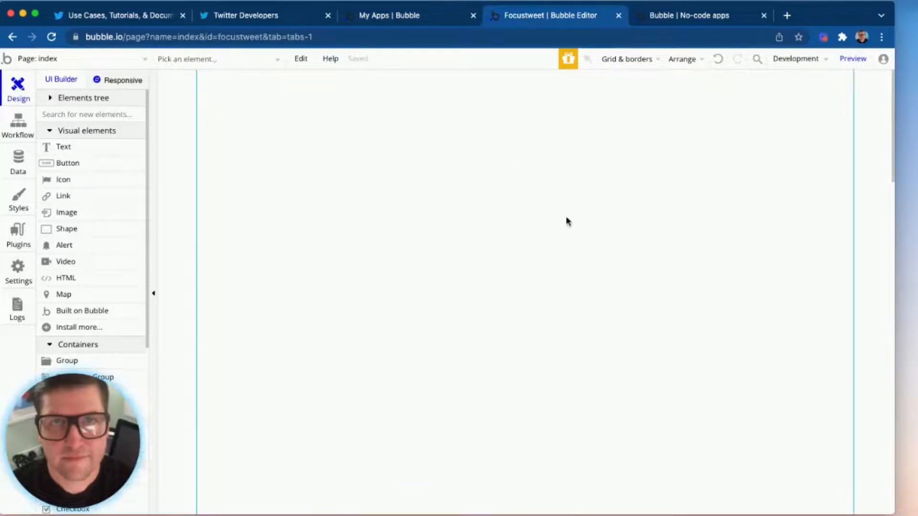
click(681, 17)
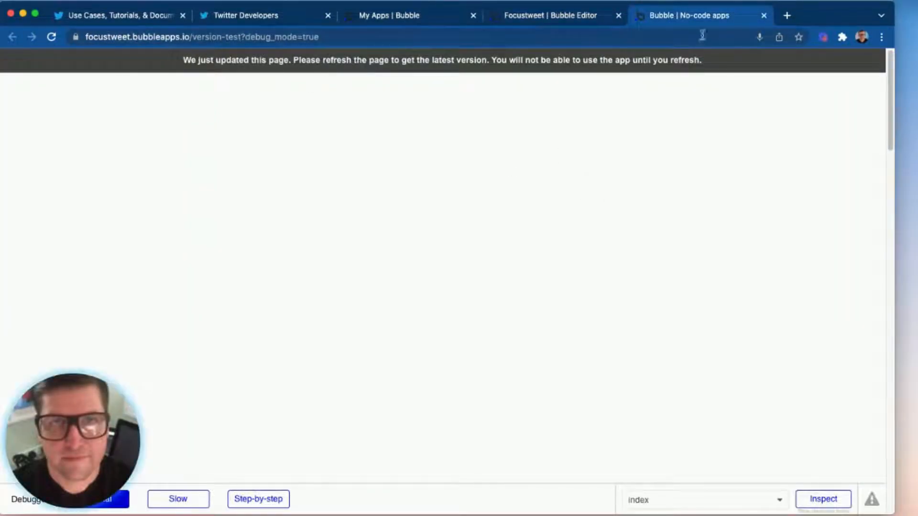
click(51, 37)
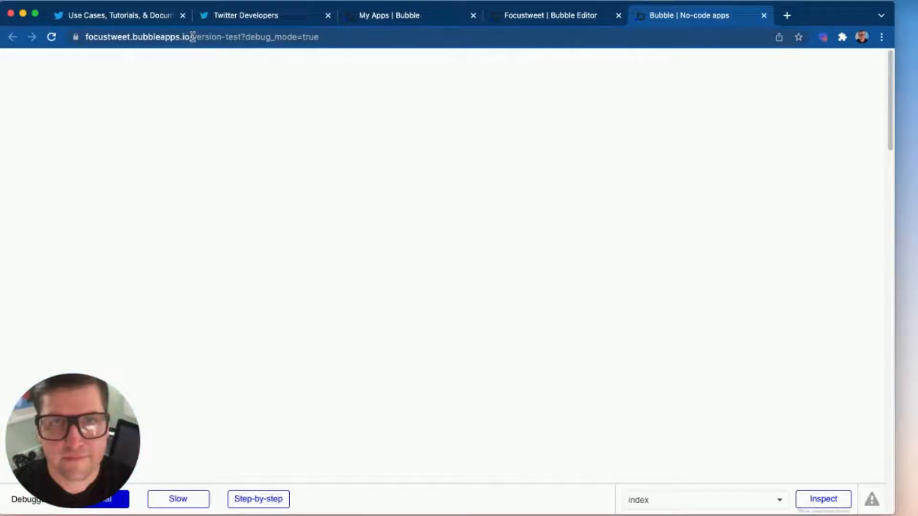
Note the preview's focustweet domain and /version-test path, then return to Twitter's settings.
drag(193, 36, 77, 36)
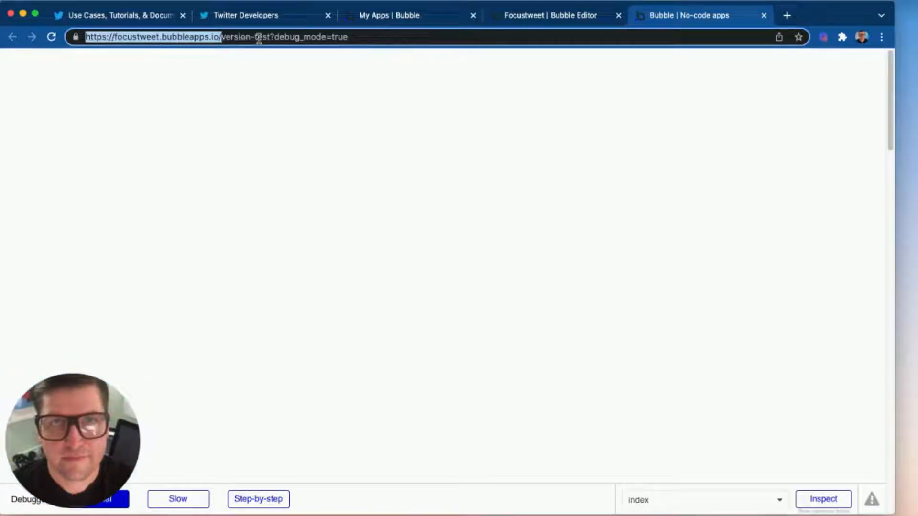
drag(269, 37, 219, 39)
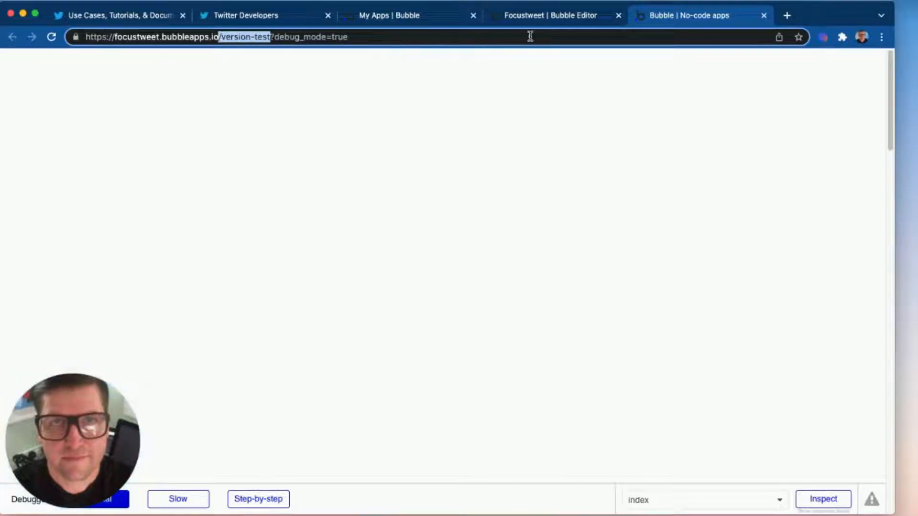
click(250, 19)
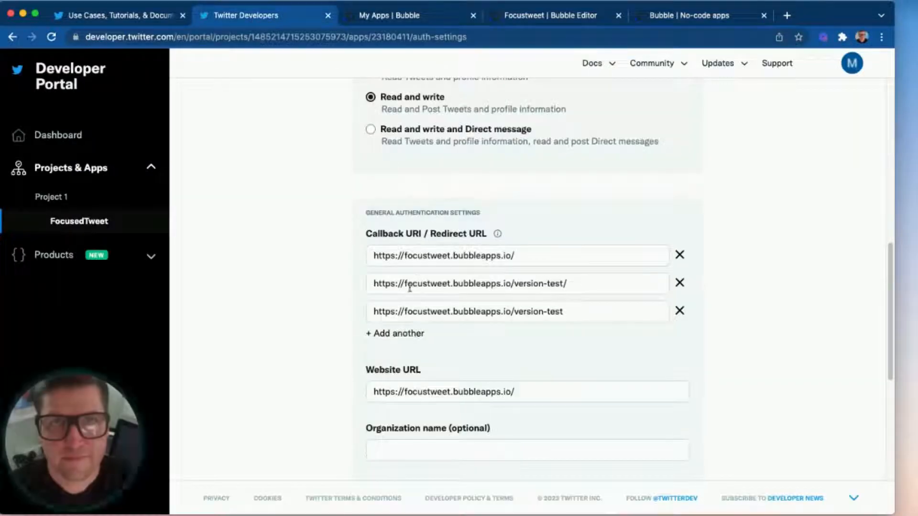
drag(370, 254, 528, 256)
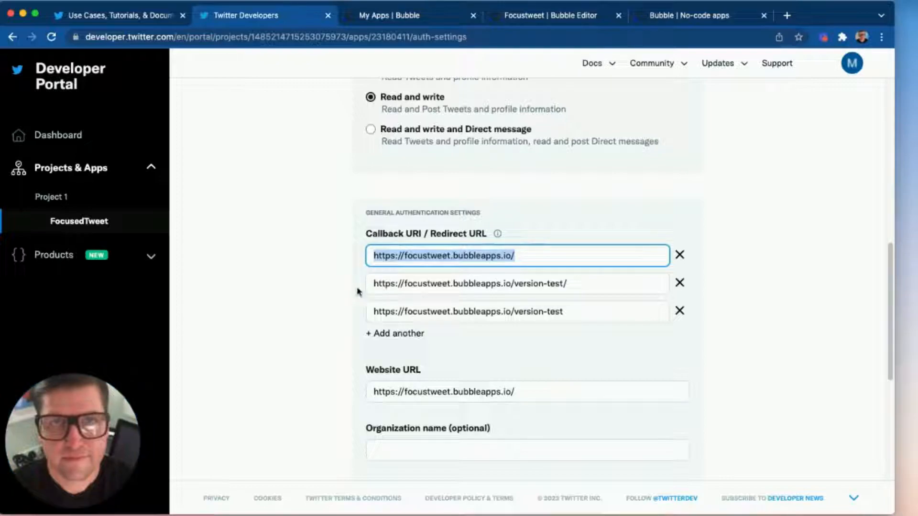
drag(366, 283, 597, 281)
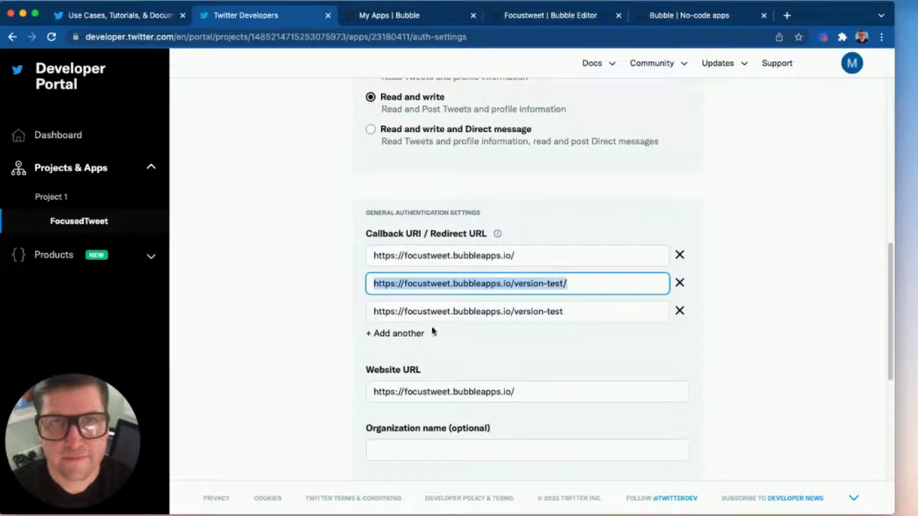
drag(378, 313, 579, 315)
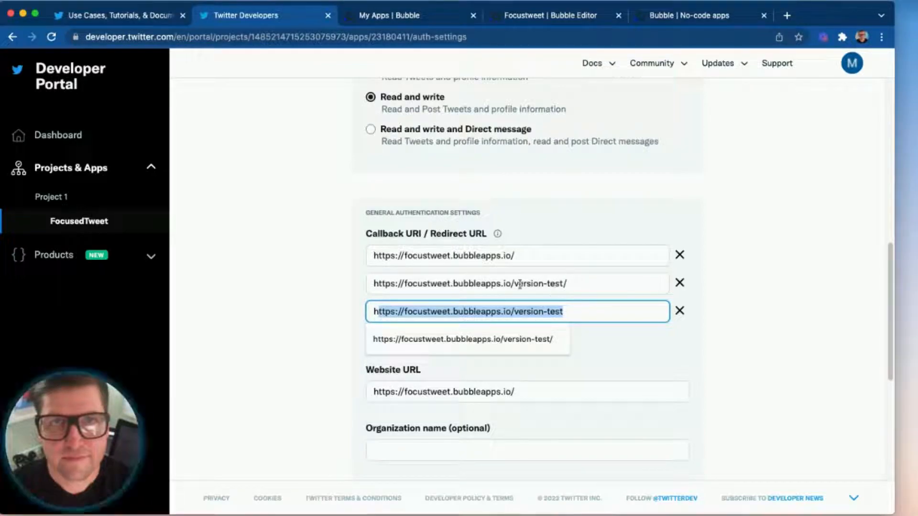
click(565, 284)
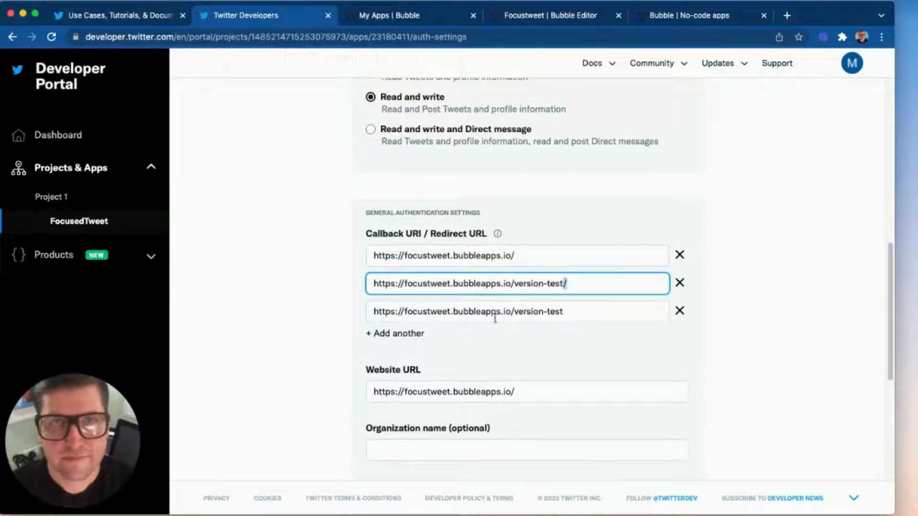
scroll(499, 330, down, 2)
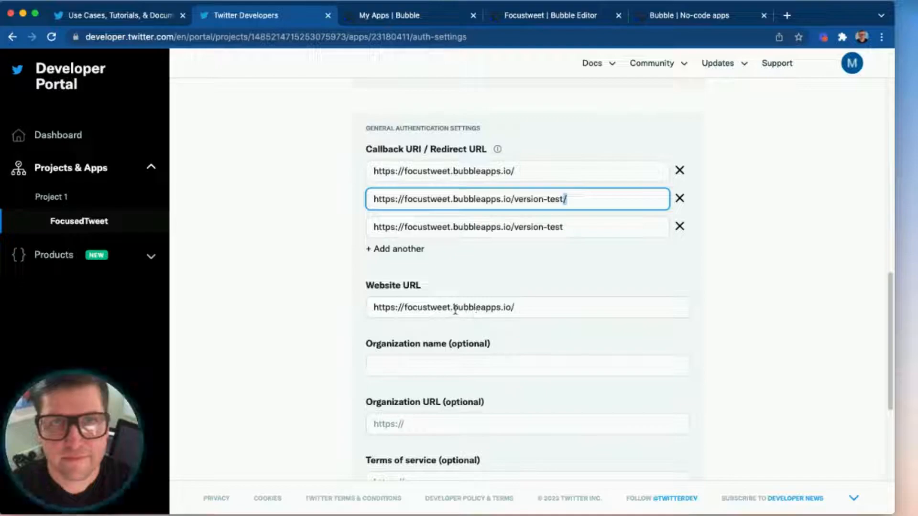
drag(519, 305, 367, 314)
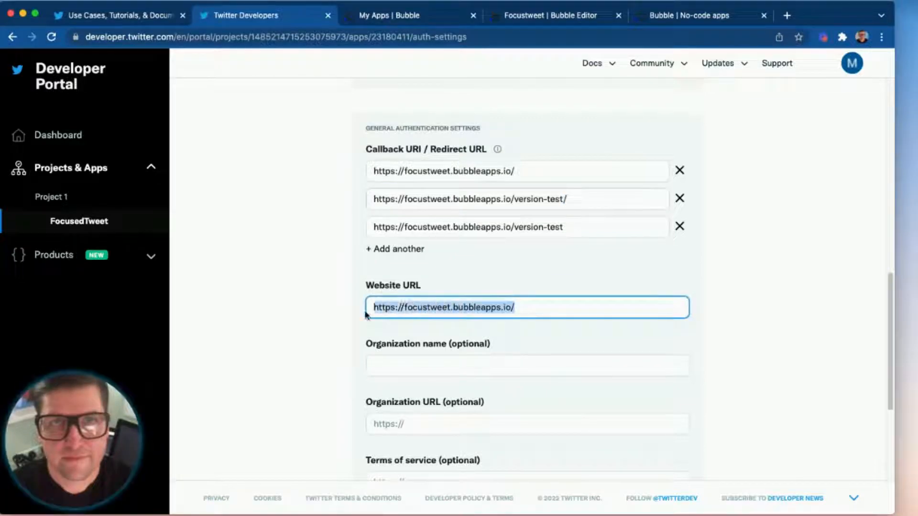
drag(502, 312, 457, 310)
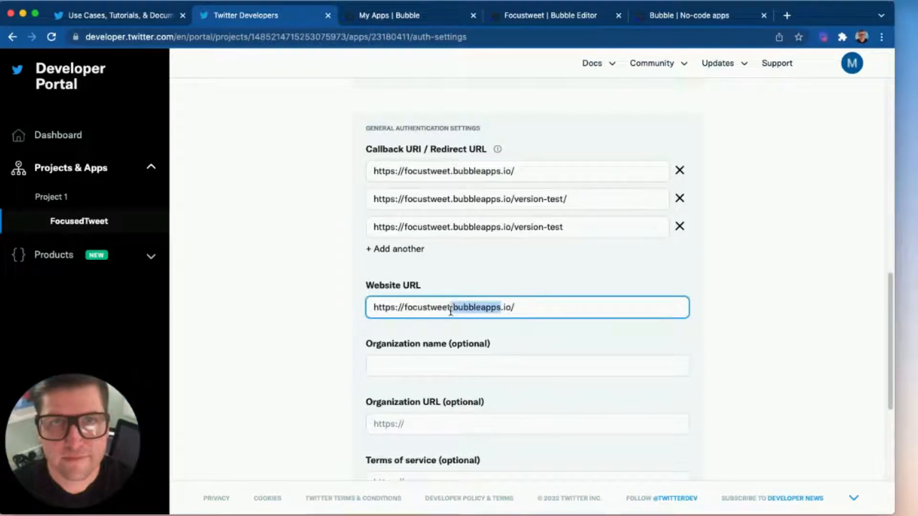
key(BackSpace)
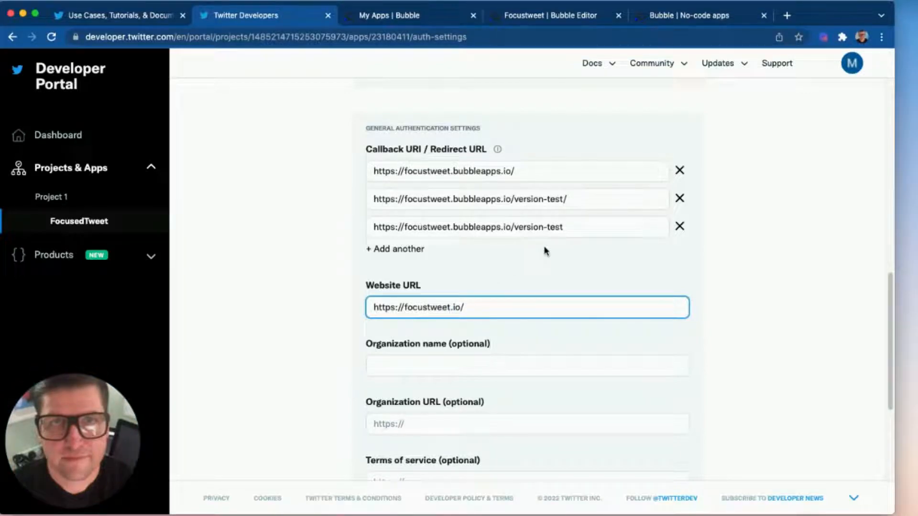
key(super+z)
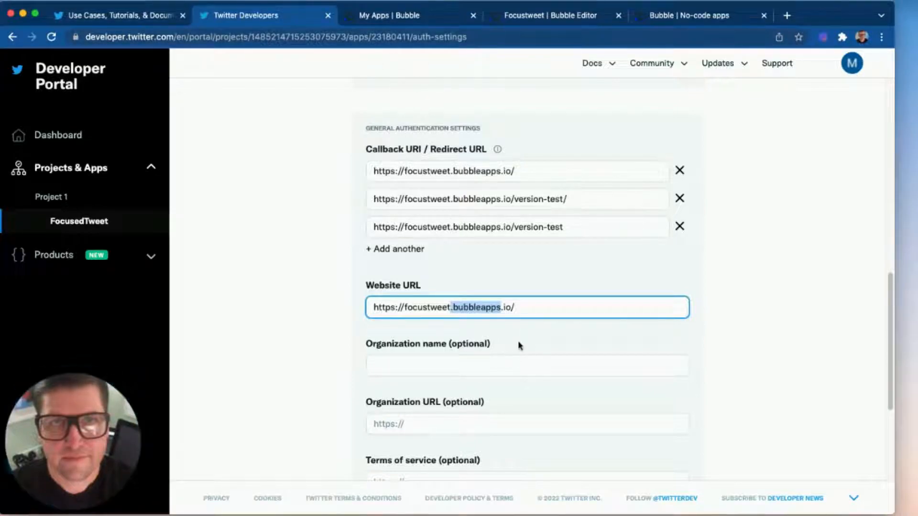
scroll(521, 338, up, 1)
scroll(521, 338, up, 1)
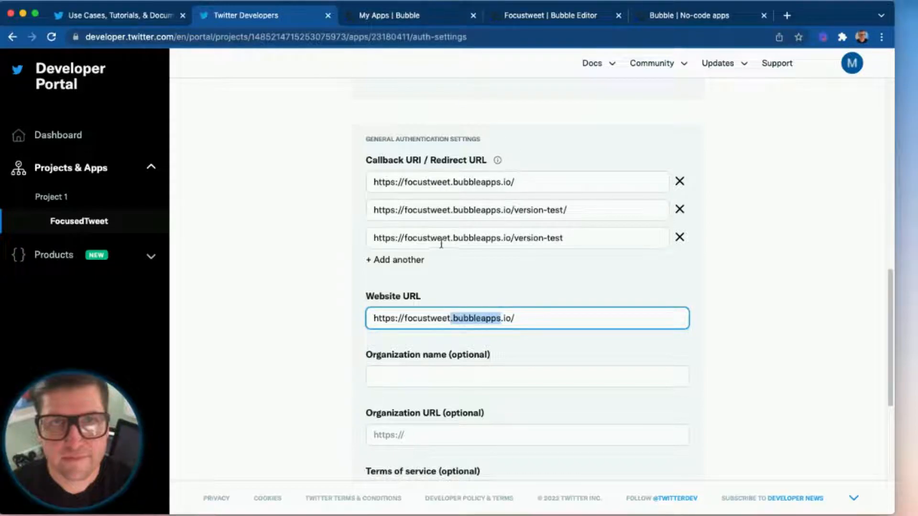
scroll(440, 243, up, 5)
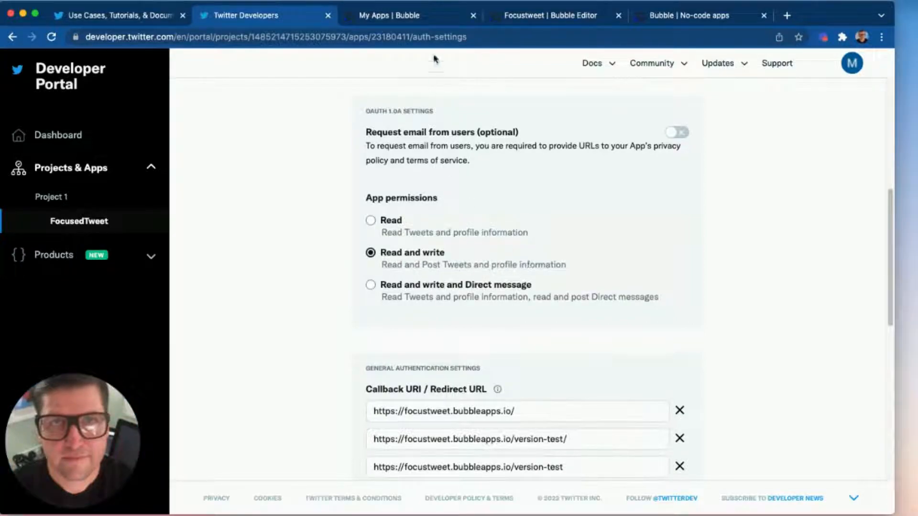
Reopen the Focustweet editor's Plugins page showing the Twitter consumer key and secret.
click(417, 16)
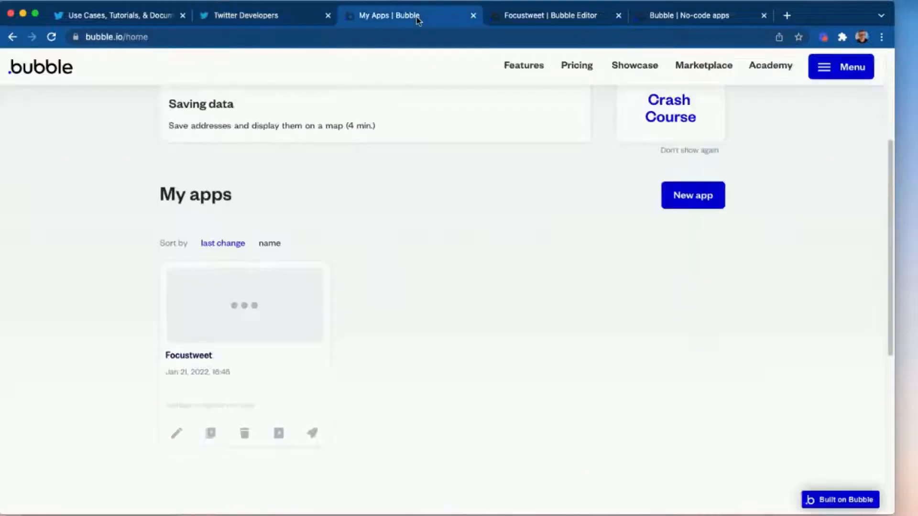
click(548, 19)
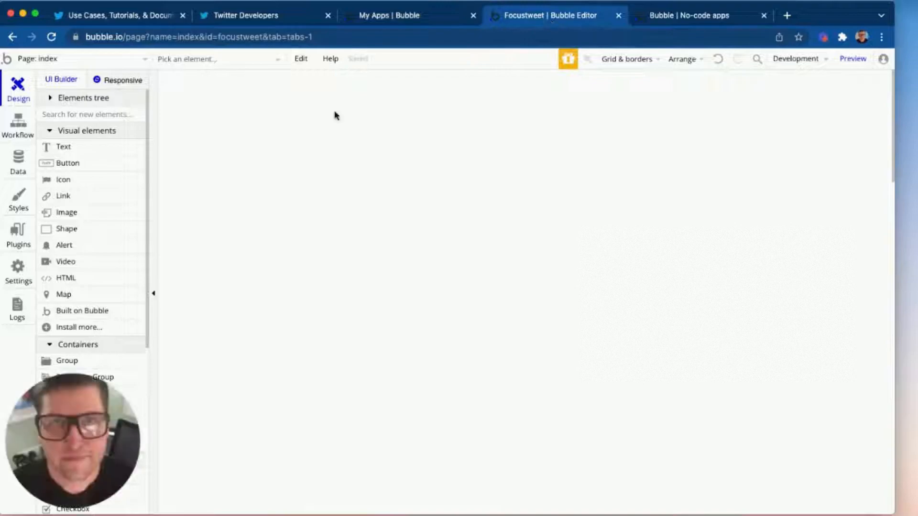
click(19, 229)
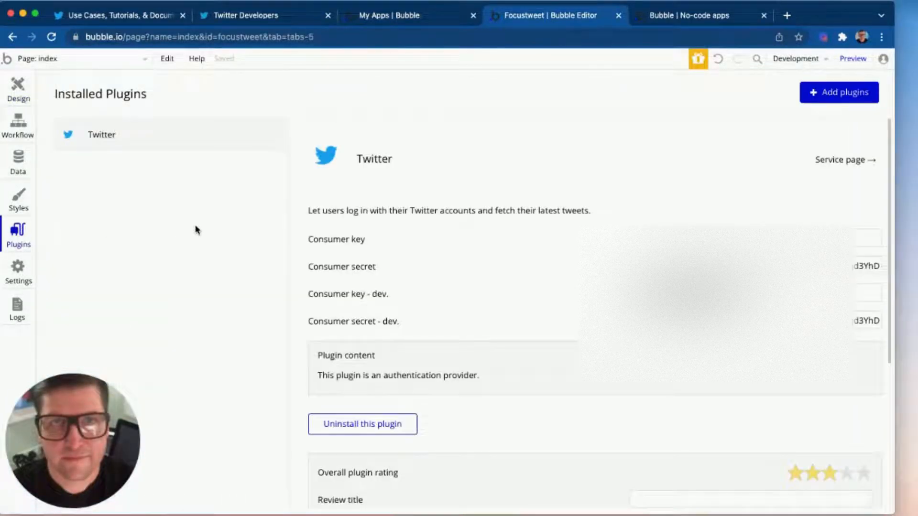